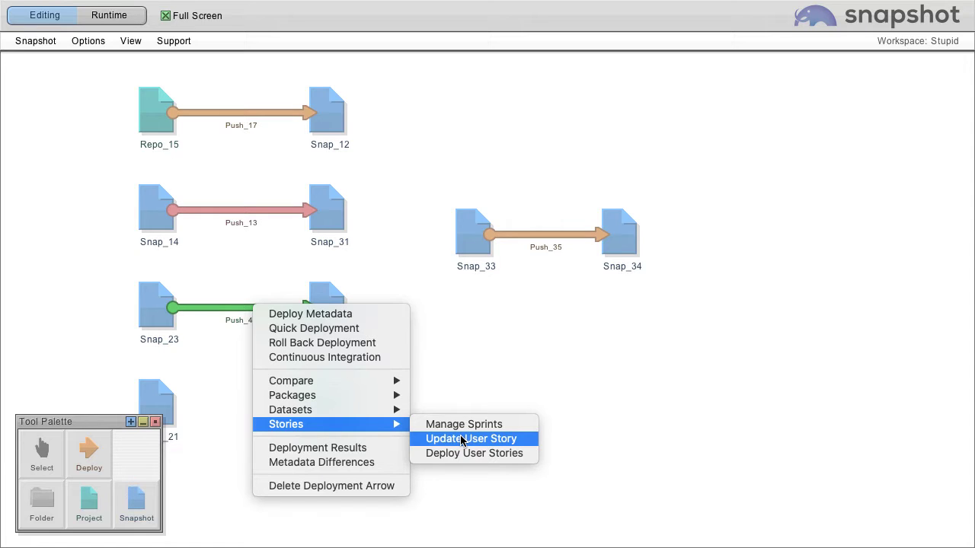
Begin a user story update for the Push_42 deployment from Snap_23 to Snap_26.
click(462, 441)
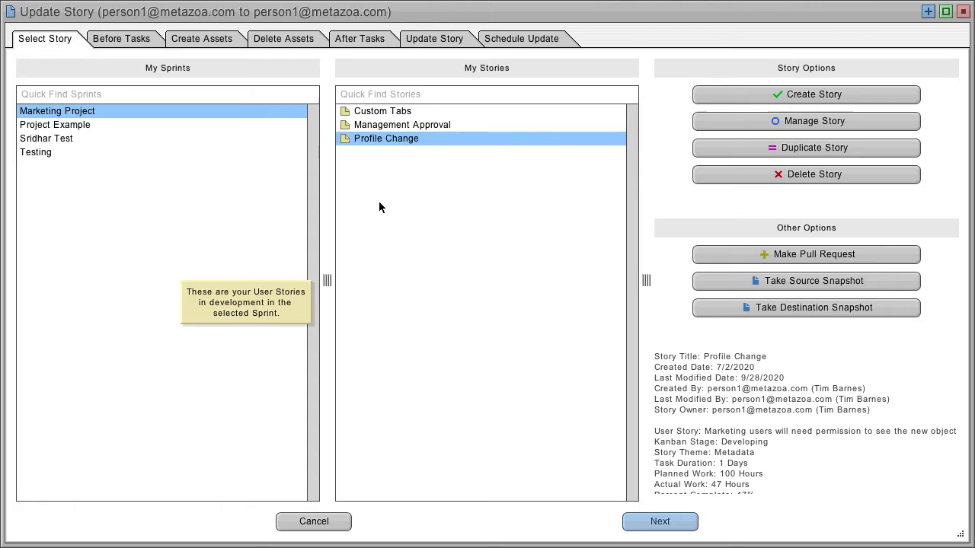
Set the Management Approval story to 94% complete, 94 hours actual work, and save.
click(409, 125)
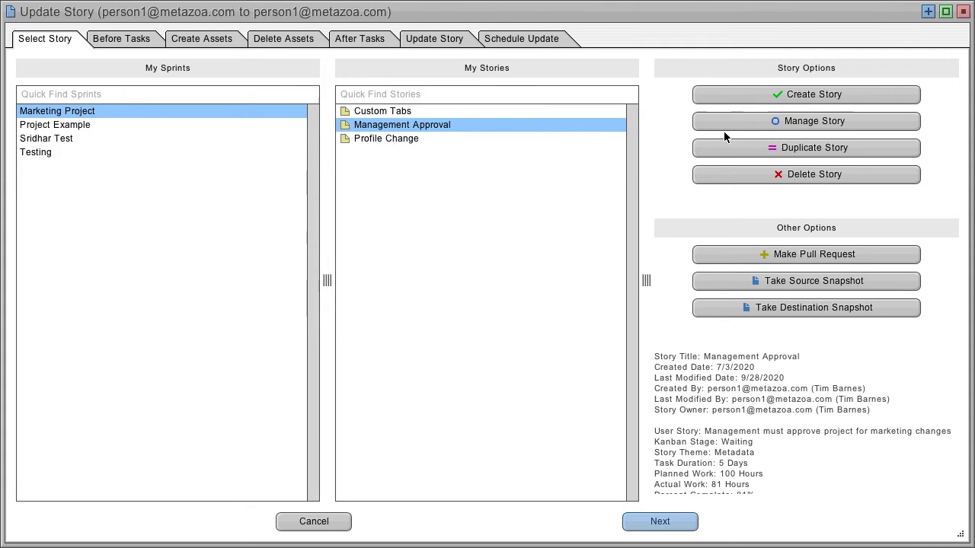
click(794, 122)
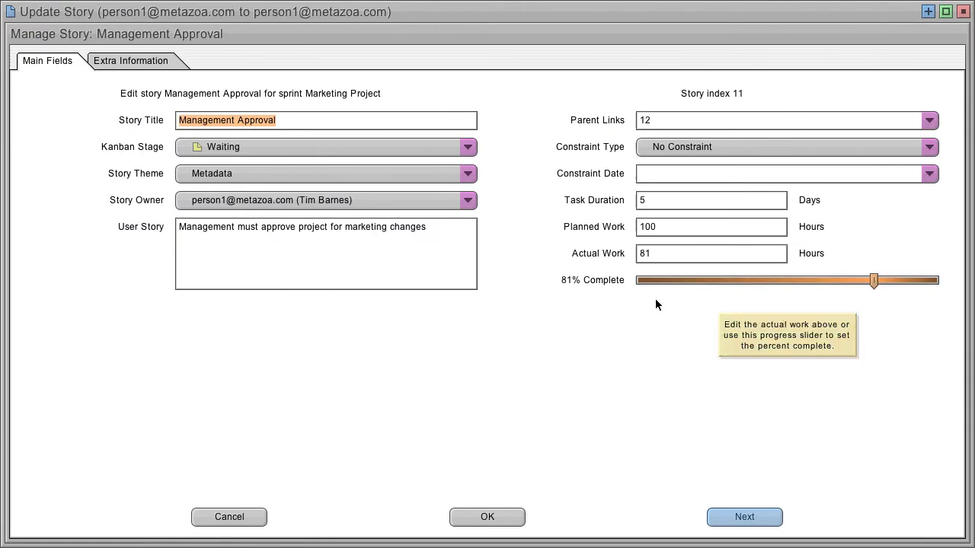
drag(875, 280, 909, 279)
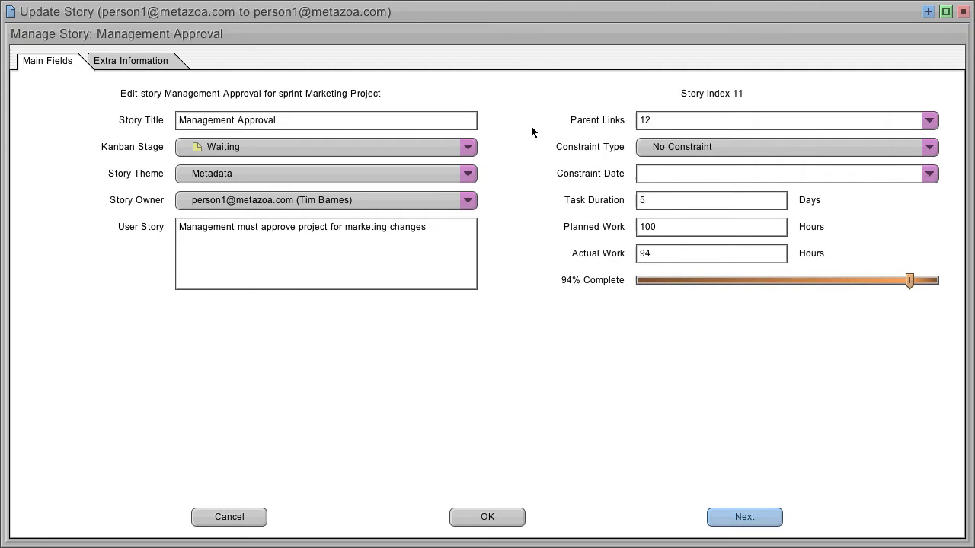
click(509, 520)
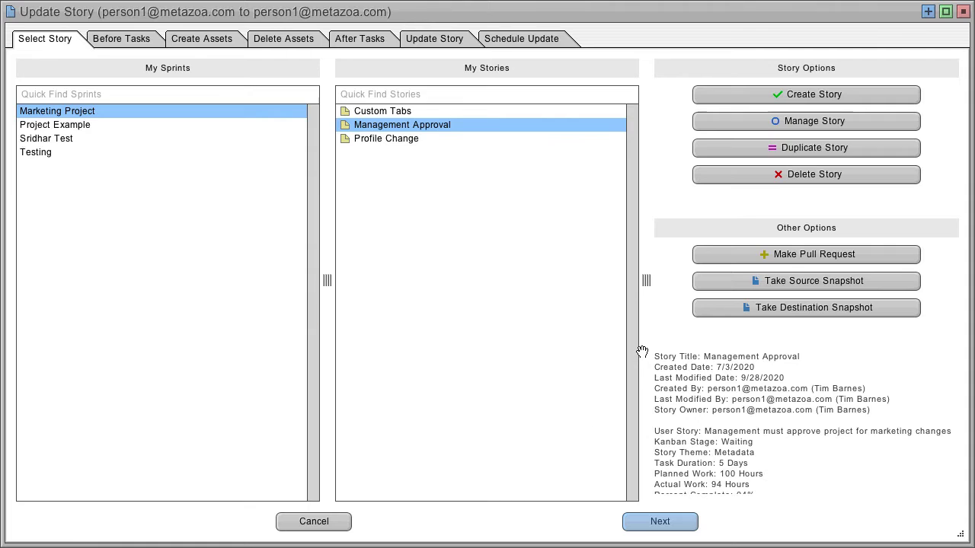
click(787, 255)
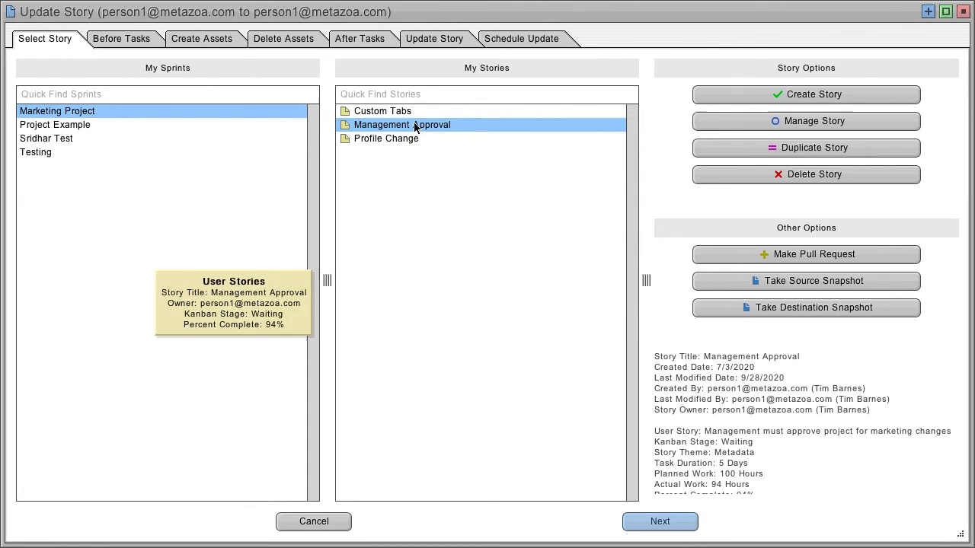
Add Employee newsletter and Run command lines as before tasks.
click(654, 521)
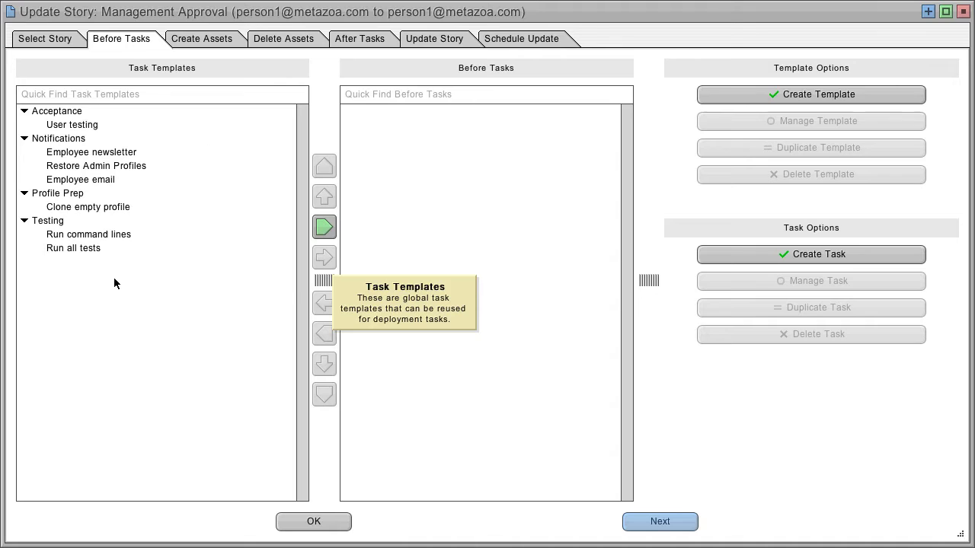
click(101, 156)
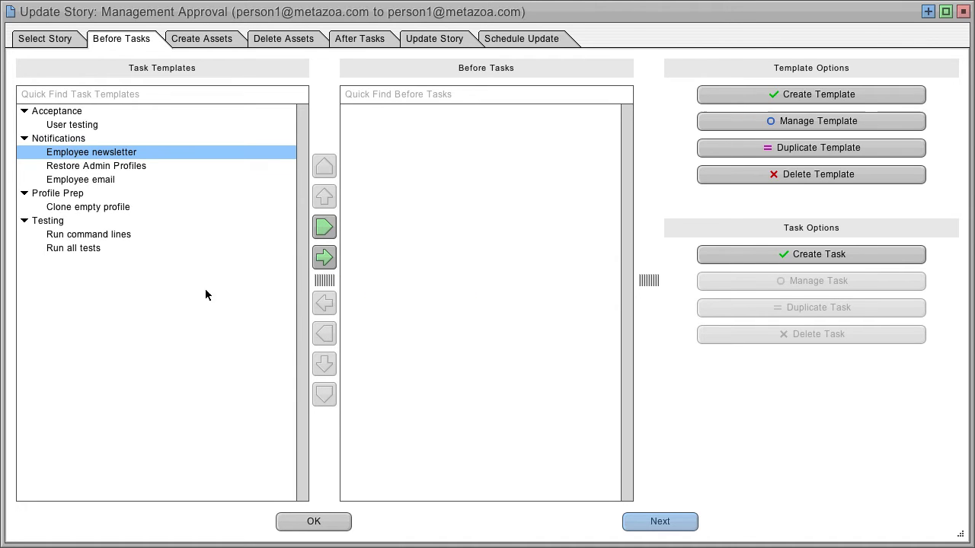
click(324, 259)
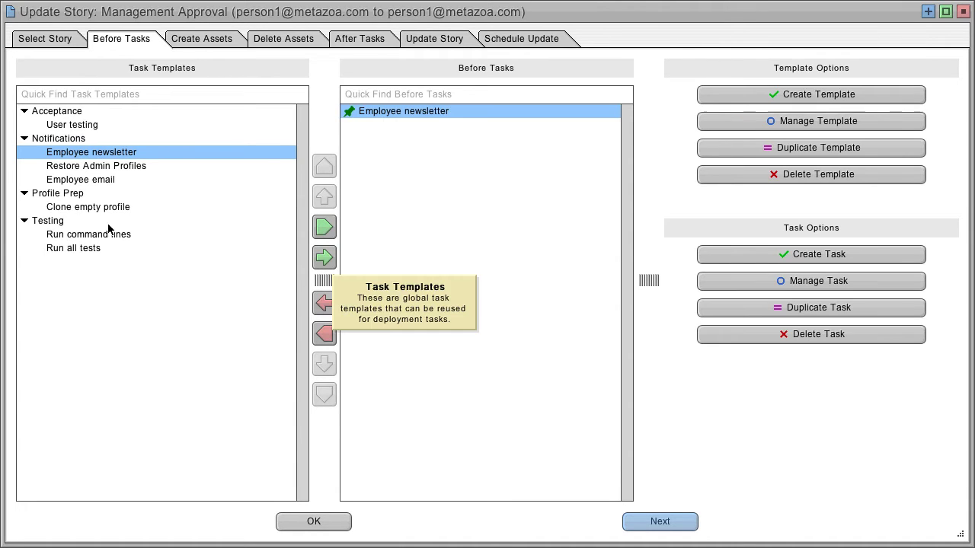
click(78, 236)
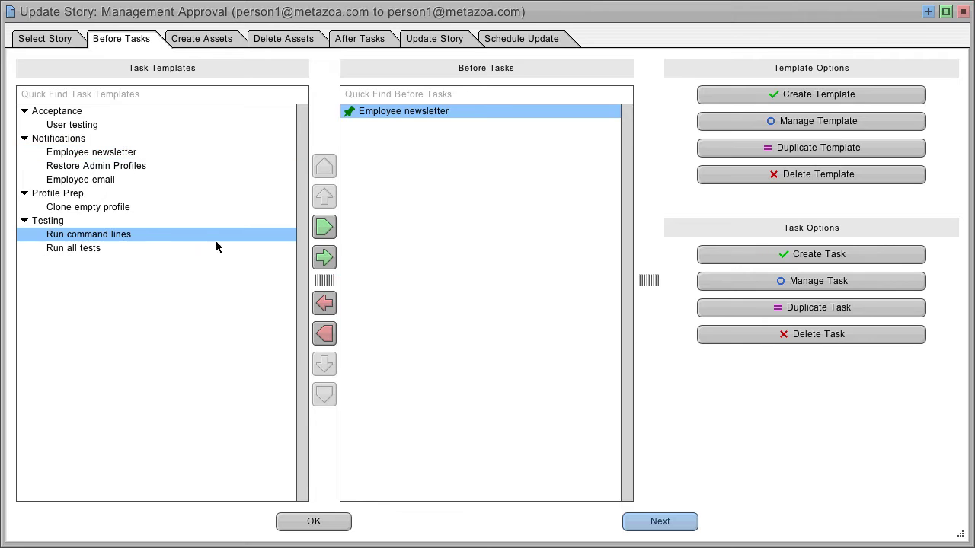
click(324, 258)
click(91, 155)
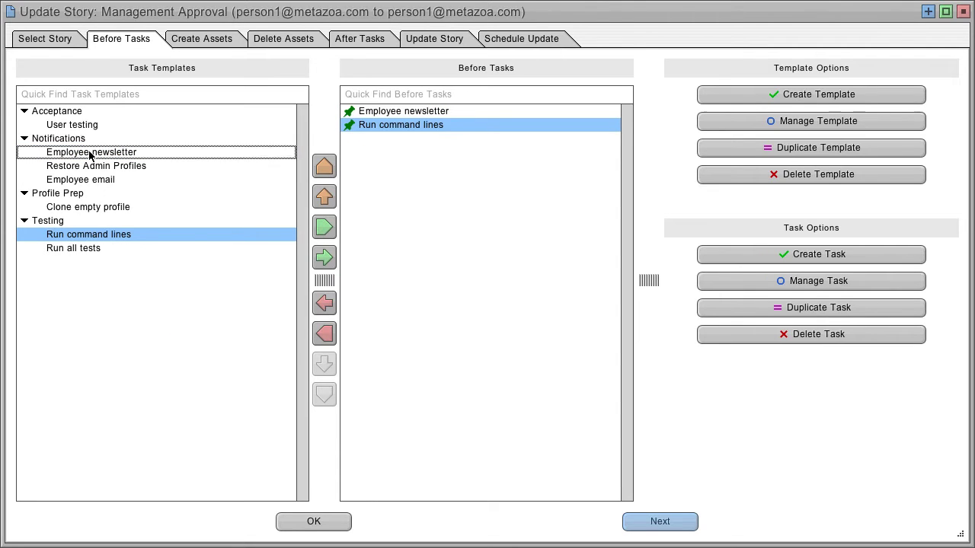
click(325, 261)
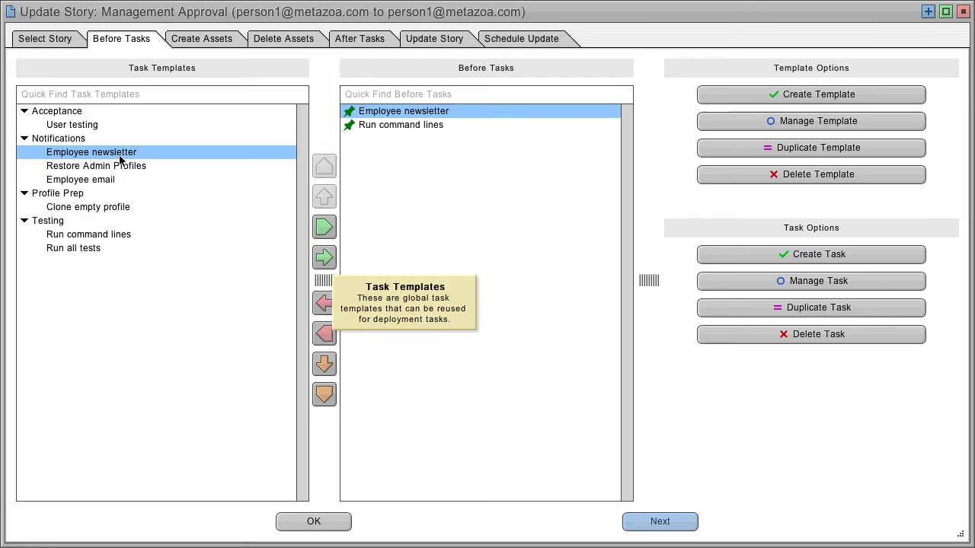
Add User testing as a before task and move it to the top of the list.
click(77, 126)
click(324, 258)
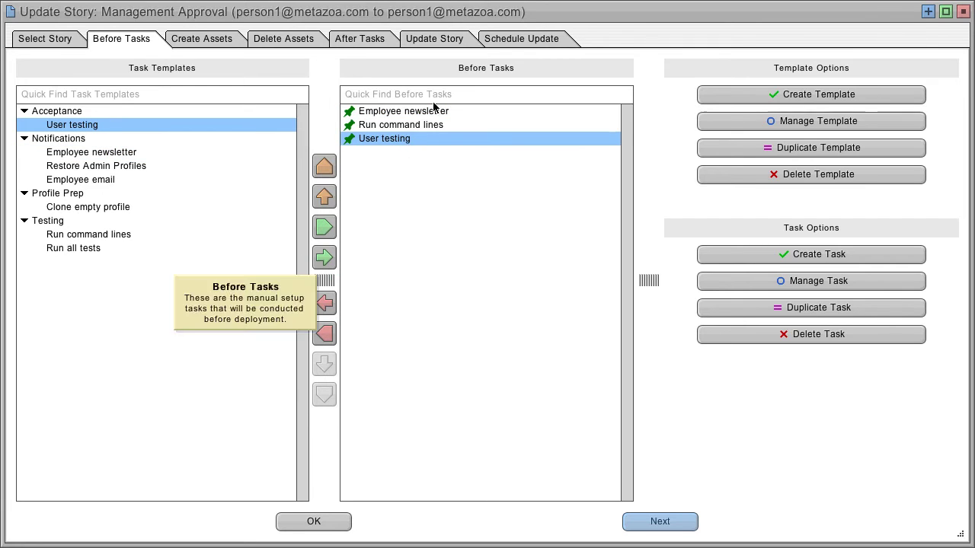
click(324, 197)
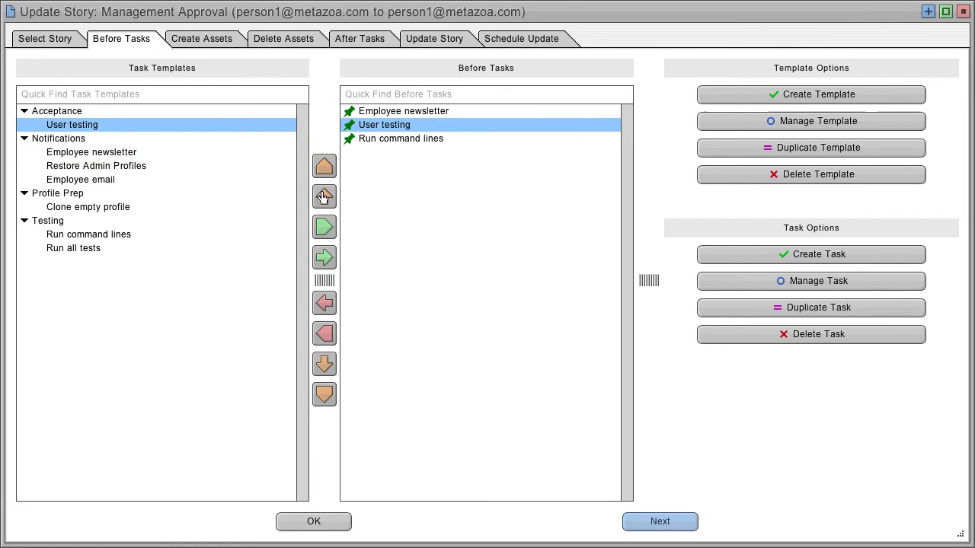
click(324, 196)
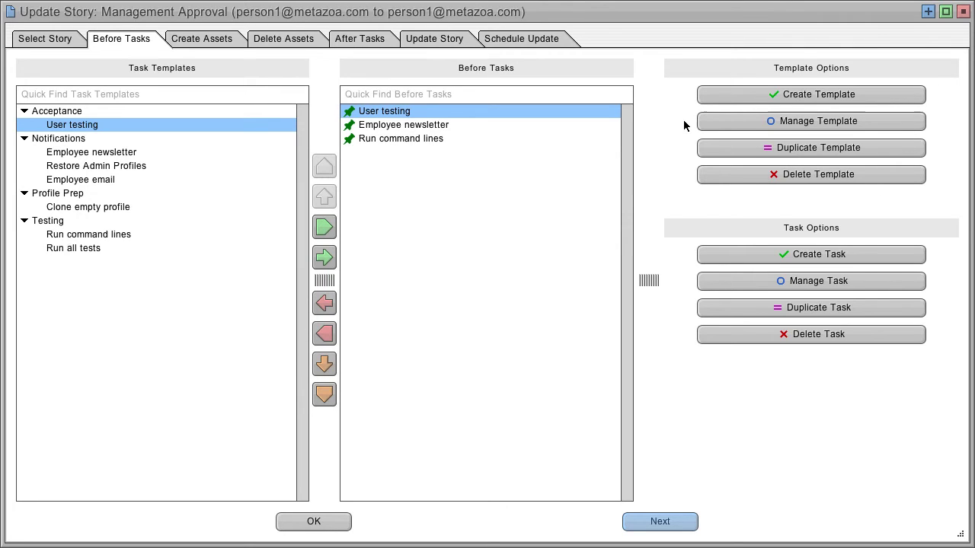
click(765, 282)
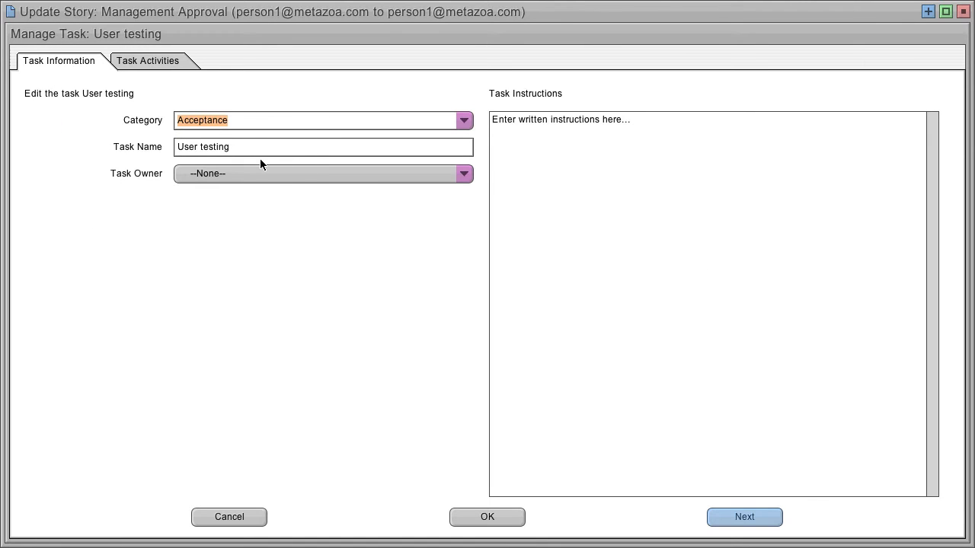
Assign a user as owner of the User testing task, review its activities, and save.
click(277, 179)
click(286, 234)
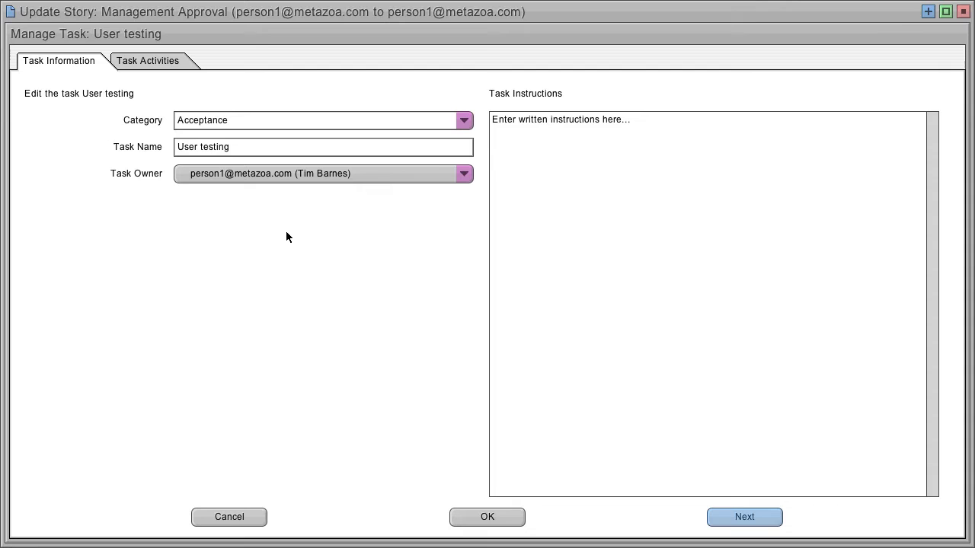
click(173, 62)
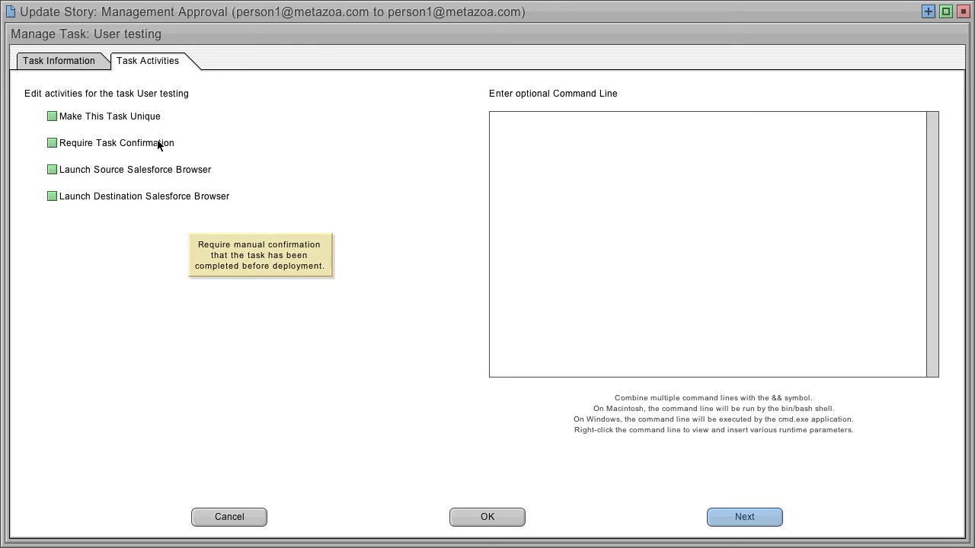
click(551, 135)
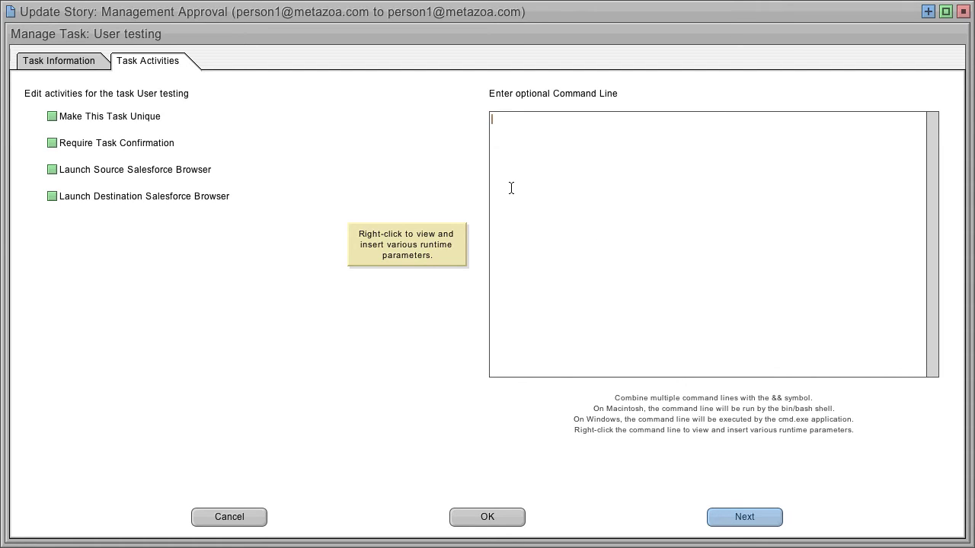
click(485, 516)
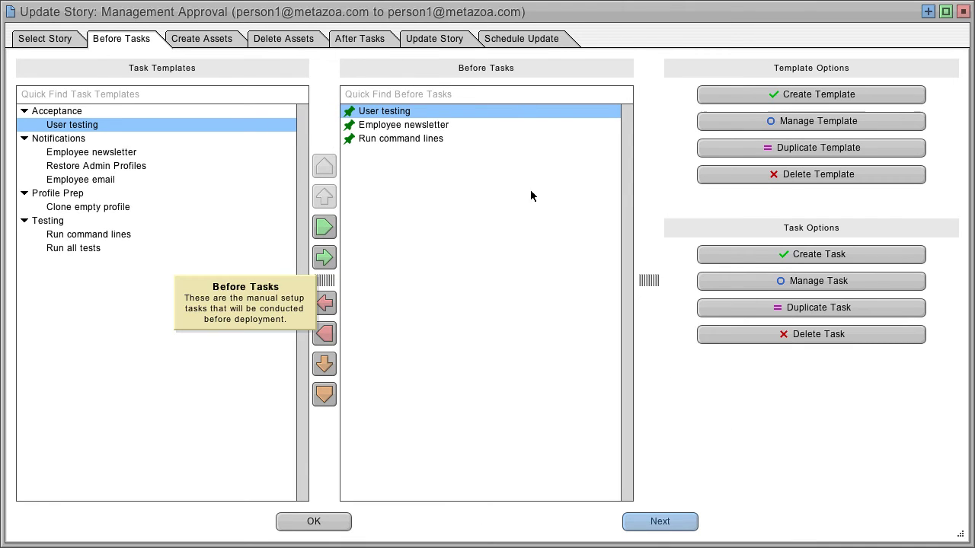
Add the Account and bill_custom__c source assets to the create job list.
click(661, 522)
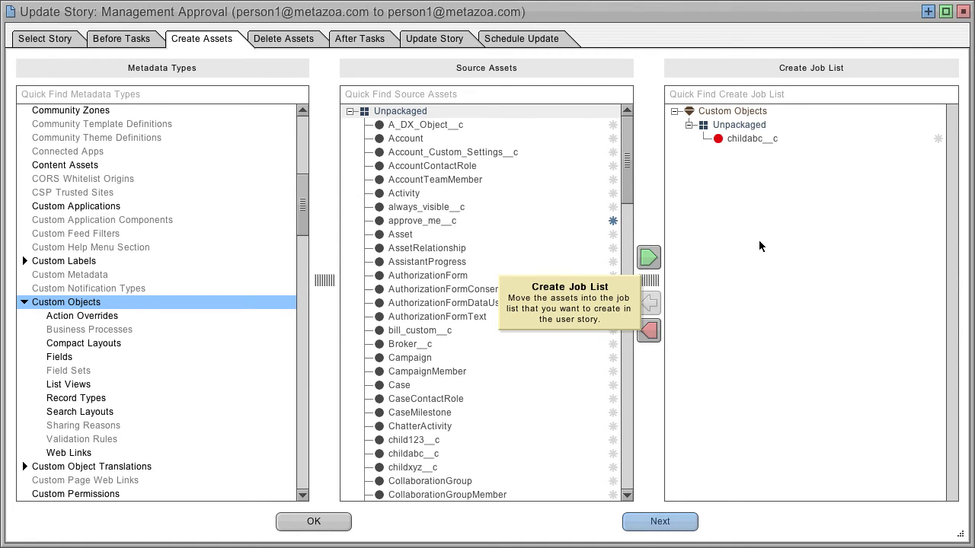
click(412, 141)
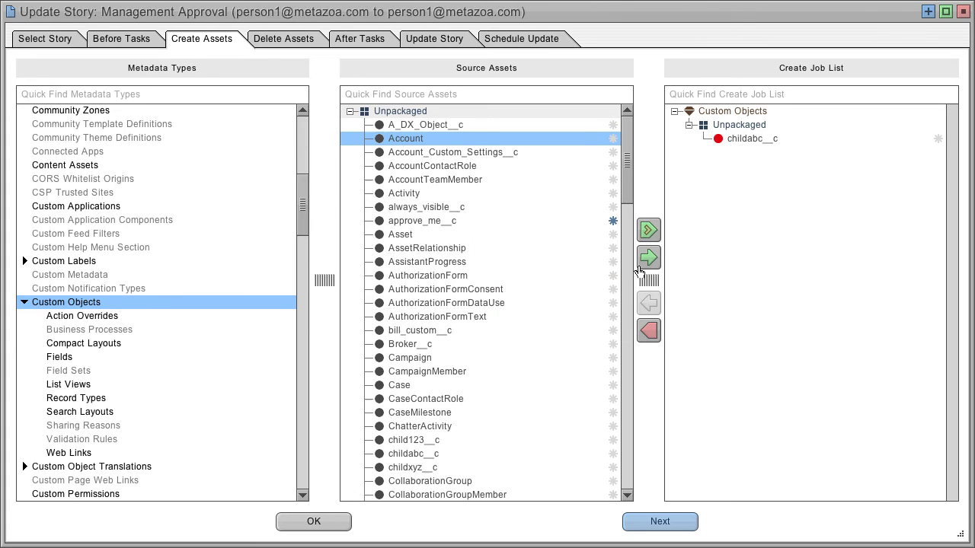
click(648, 259)
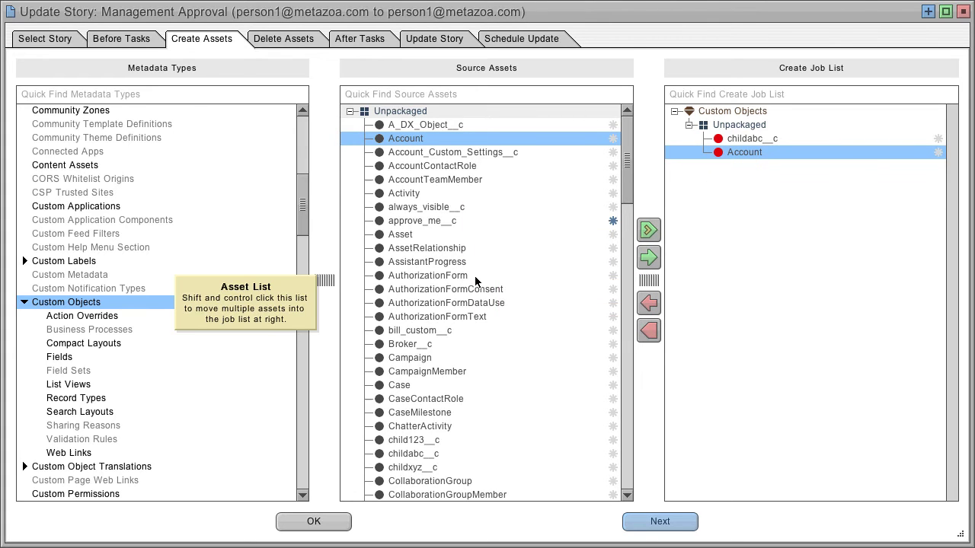
click(415, 330)
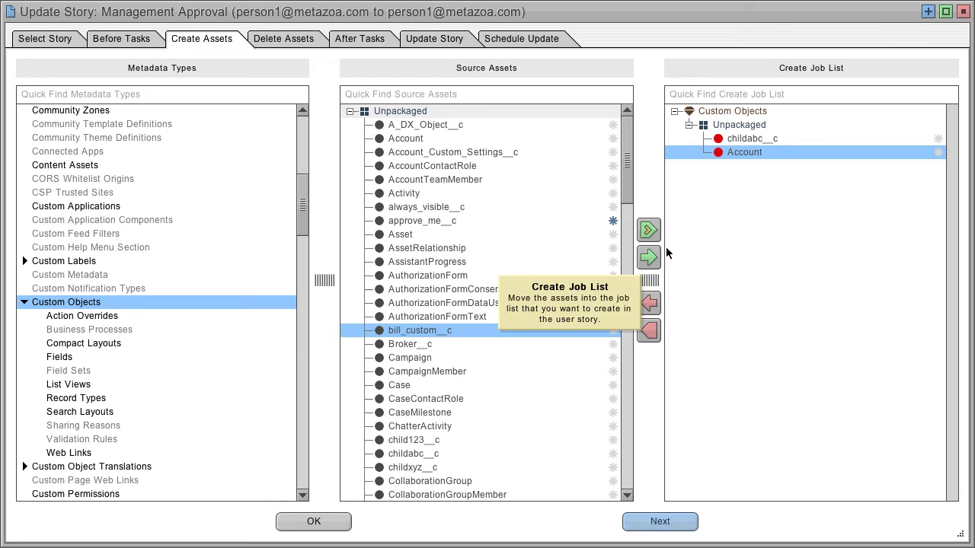
click(648, 258)
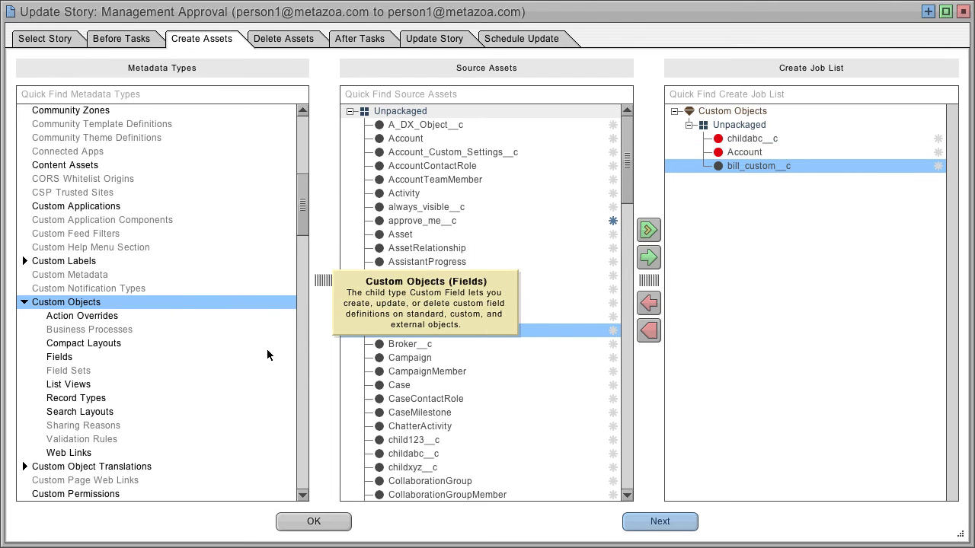
Add the Custom Tabs asset childxyz__c to the create job list.
click(300, 364)
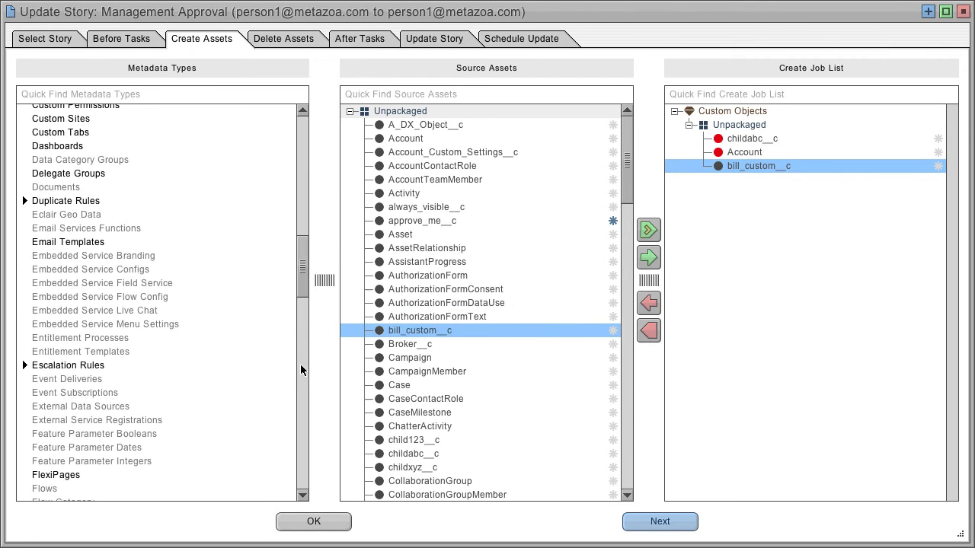
click(53, 134)
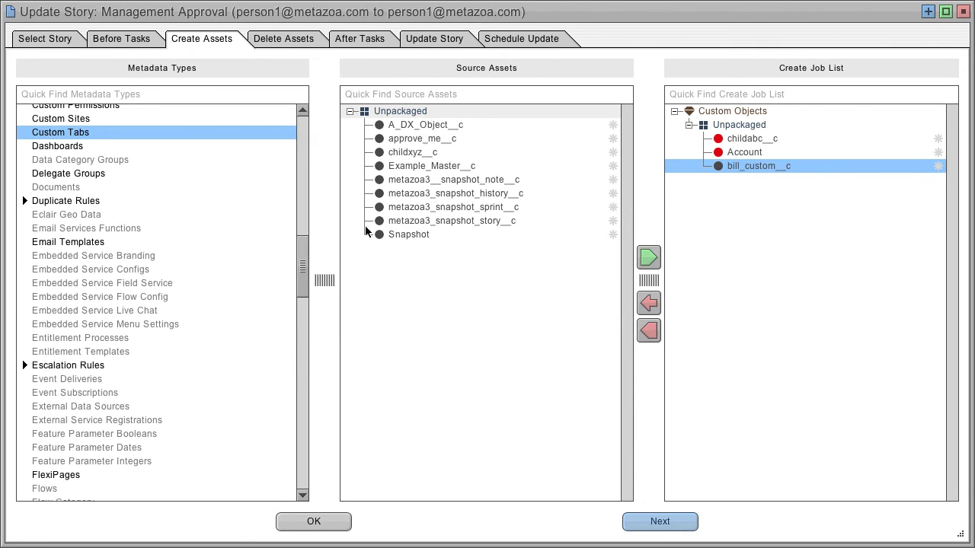
click(408, 155)
click(648, 257)
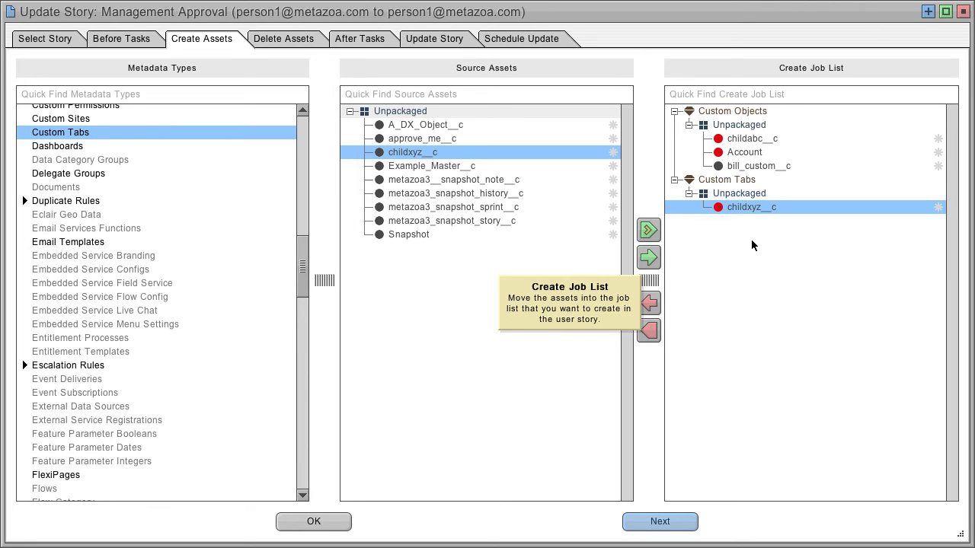
mouse_move(747, 212)
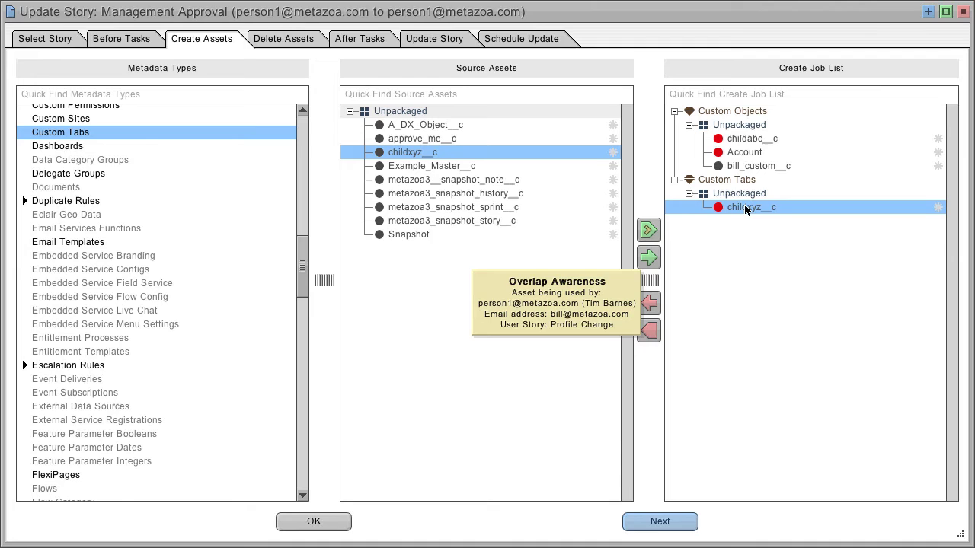
mouse_move(738, 161)
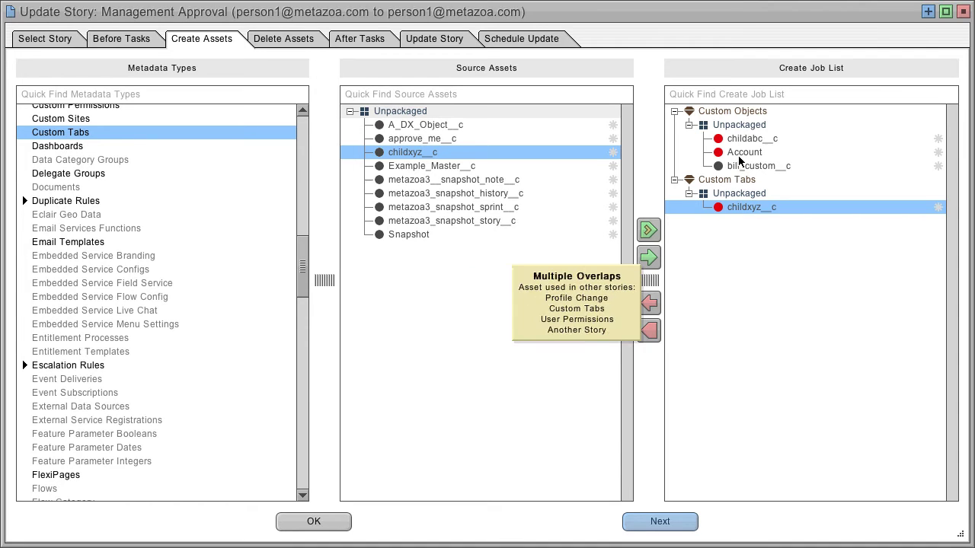
mouse_move(738, 141)
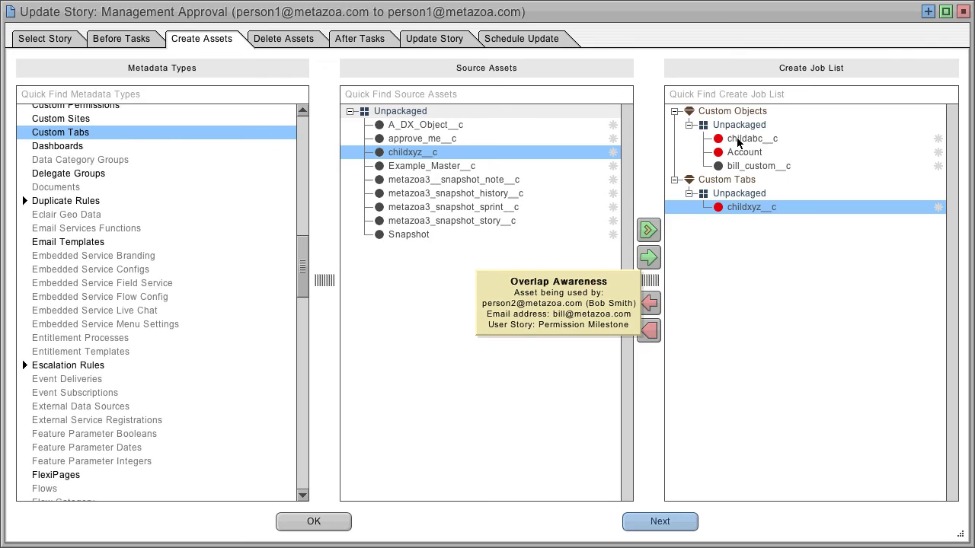
click(737, 141)
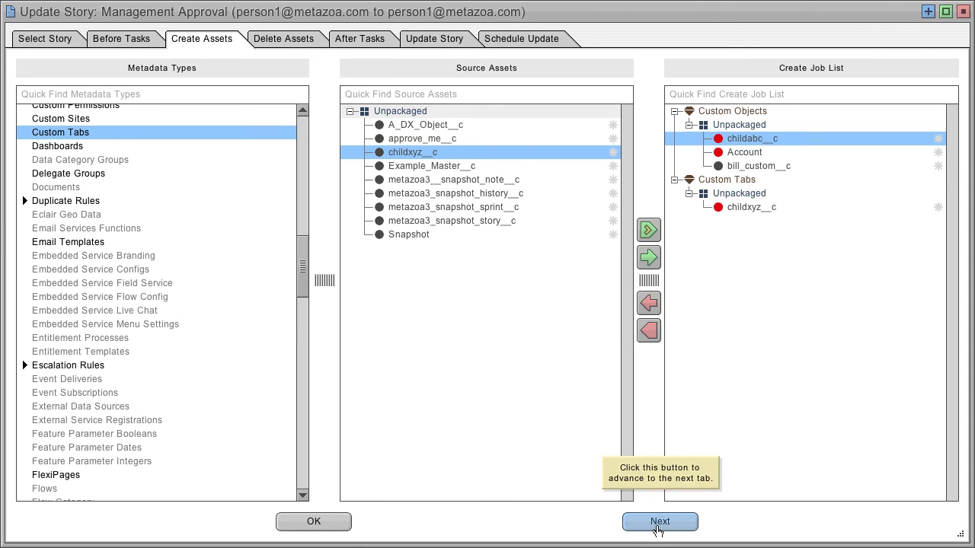
Add Open login access as an after task, passing delete assets, then reach Update Story.
click(660, 522)
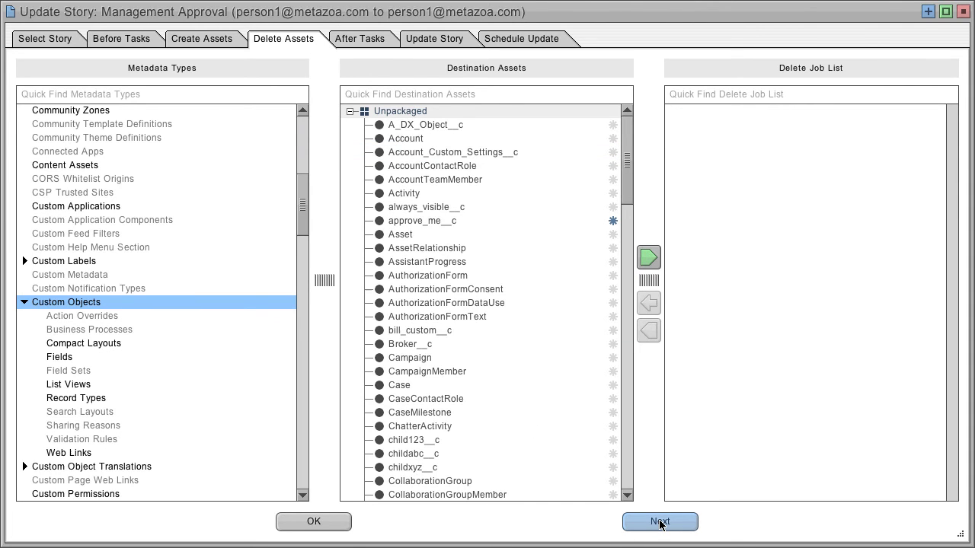
click(659, 523)
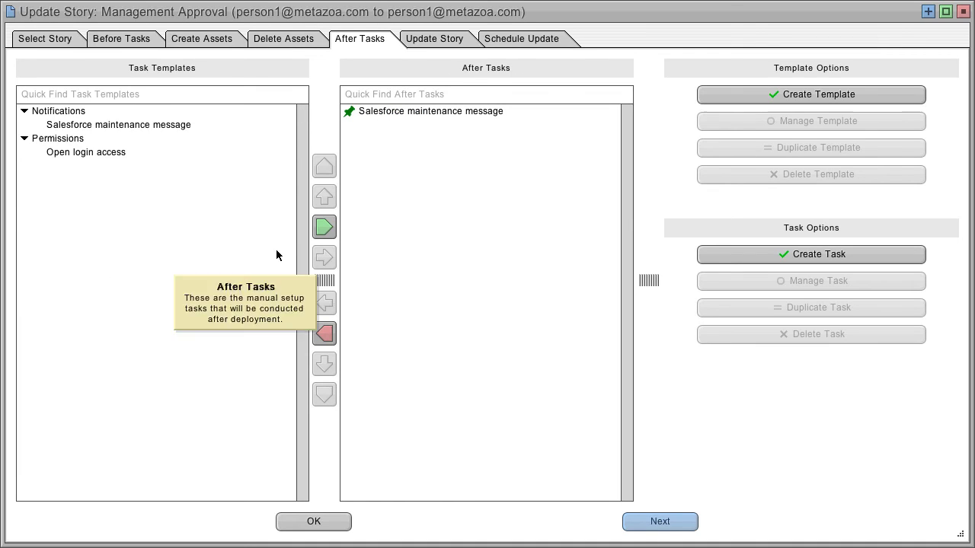
click(98, 153)
click(324, 257)
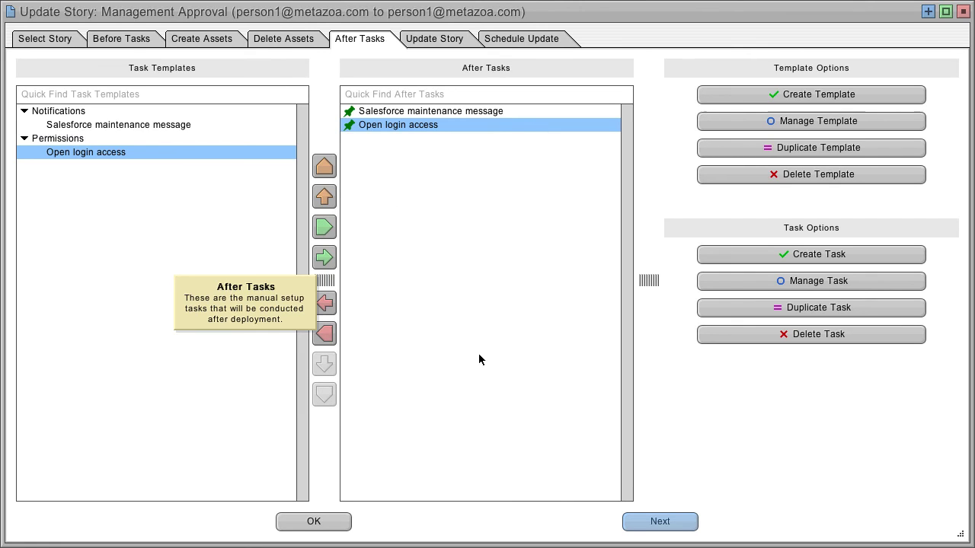
click(667, 524)
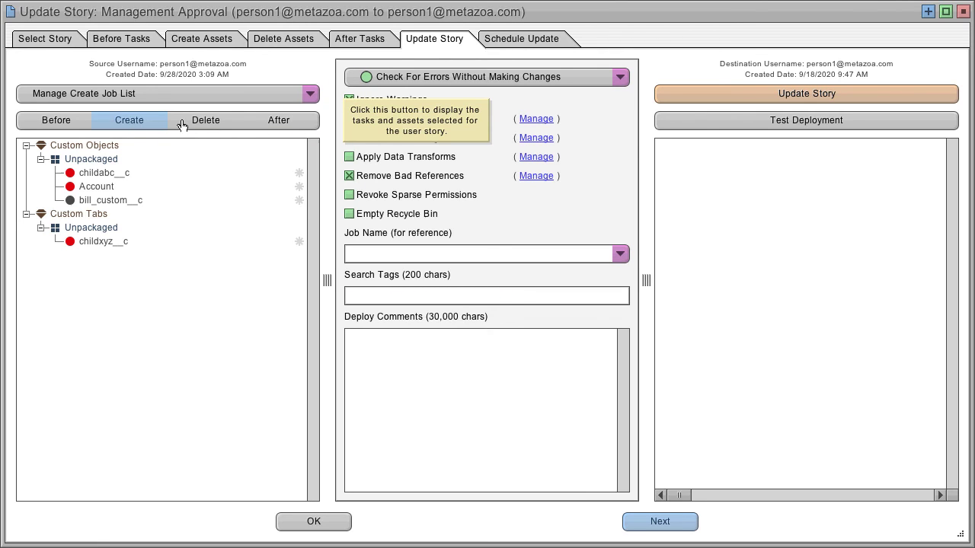
Review the task and job lists and the childabc__c and Account overlaps, then update the story.
click(206, 121)
click(142, 122)
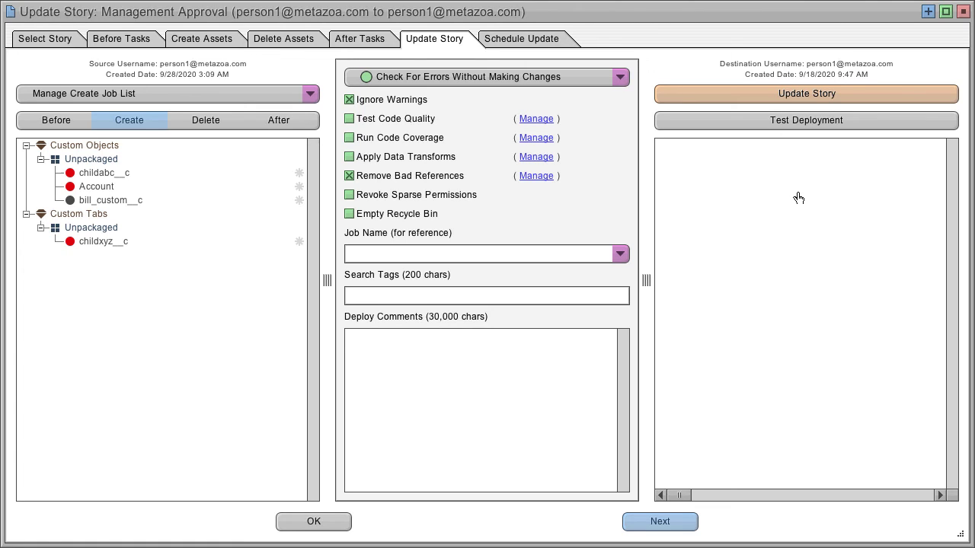
click(61, 124)
click(292, 120)
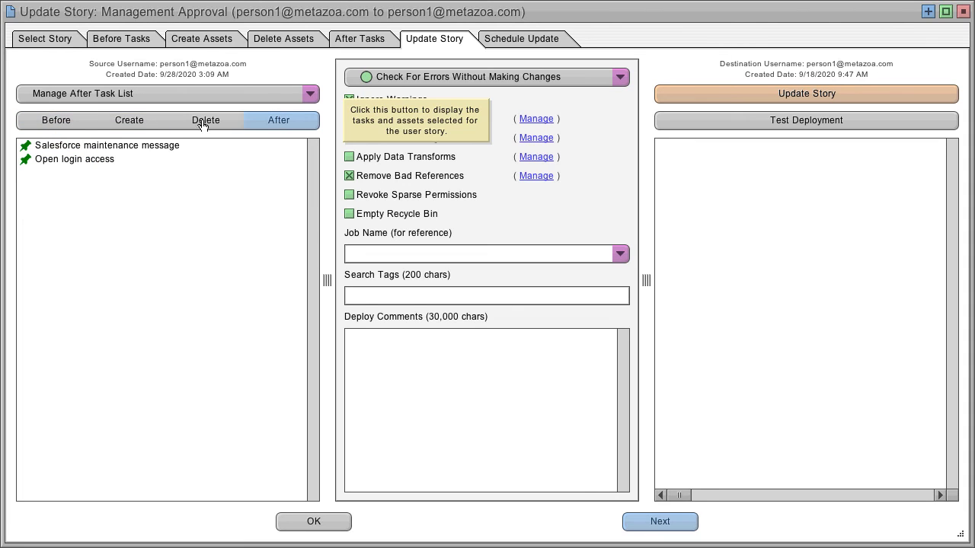
click(141, 122)
click(115, 176)
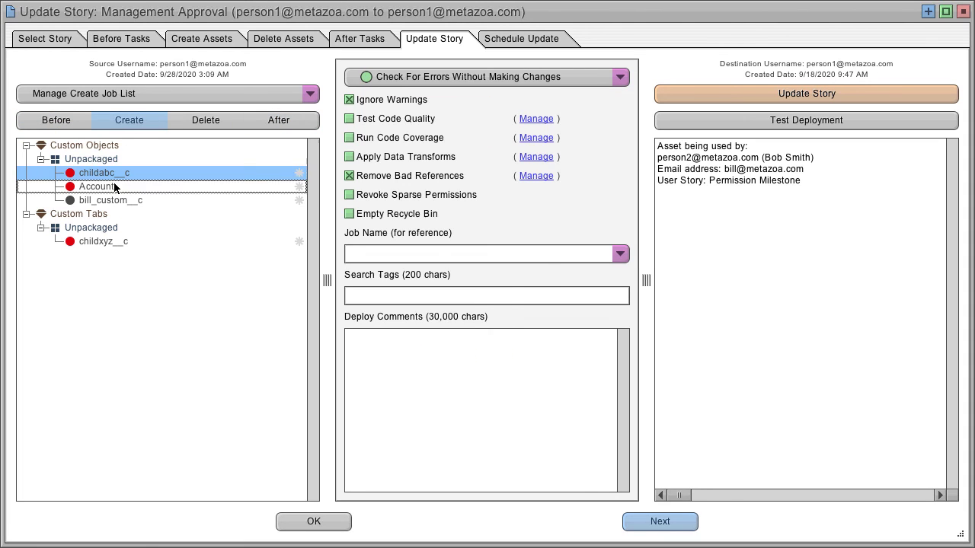
click(115, 187)
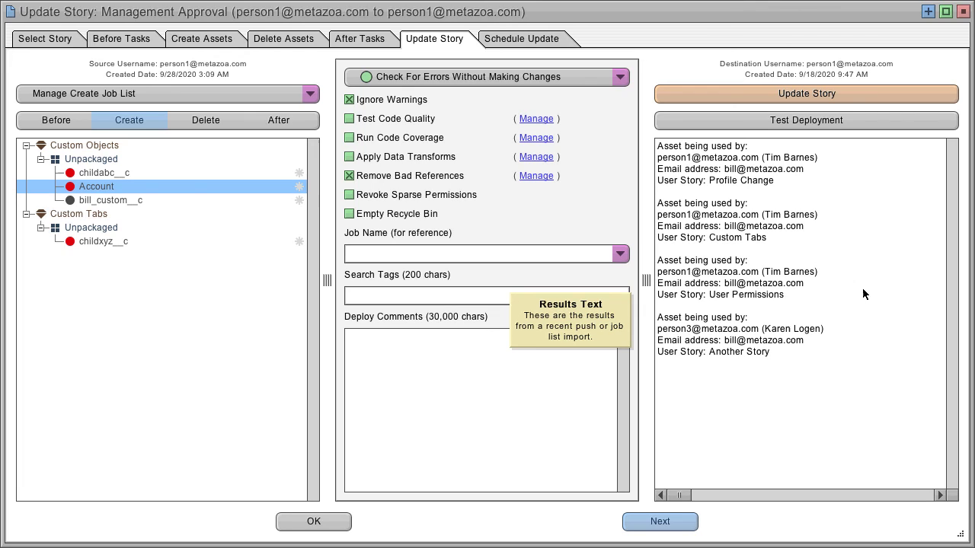
click(823, 93)
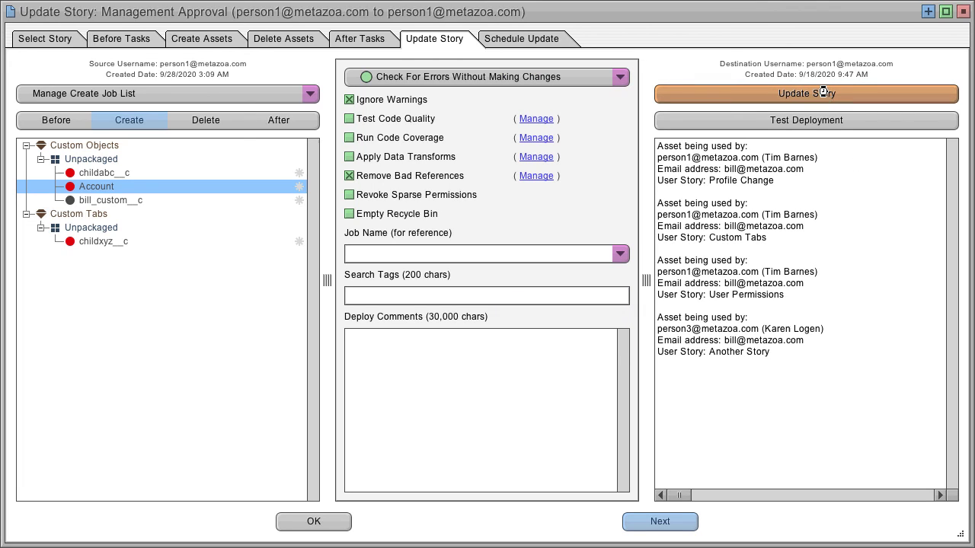